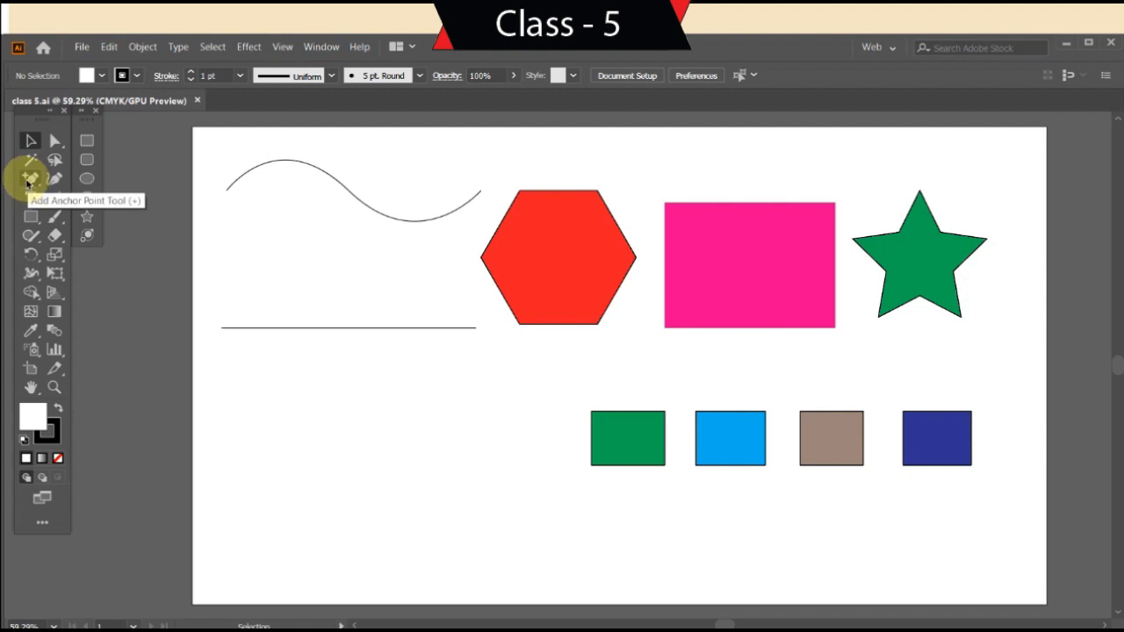
- Tear off the Pen tool group as a floating toolbar holding the Pen, Add, Delete and Anchor Point tools
left_click(27, 181)
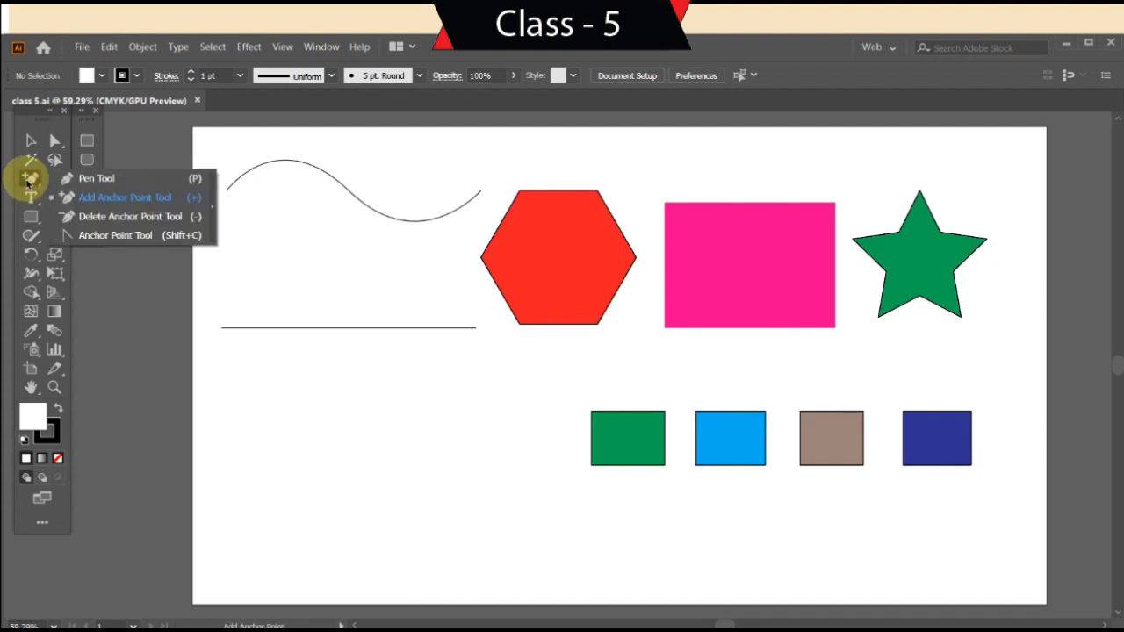
left_click_drag(28, 181, 111, 183)
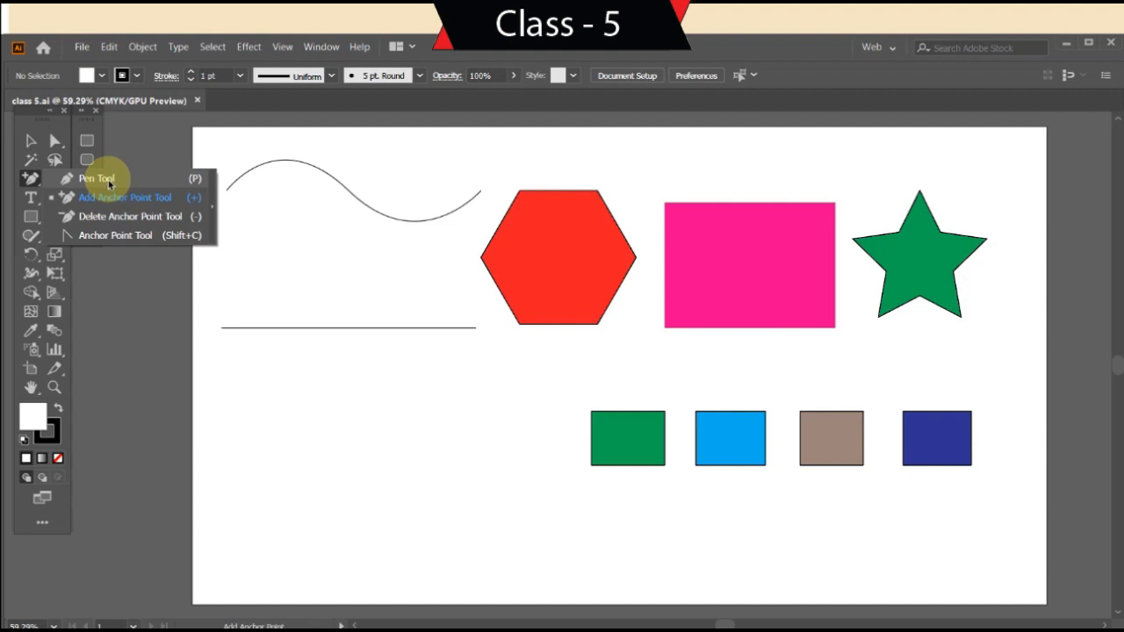
left_click_drag(110, 184, 108, 237)
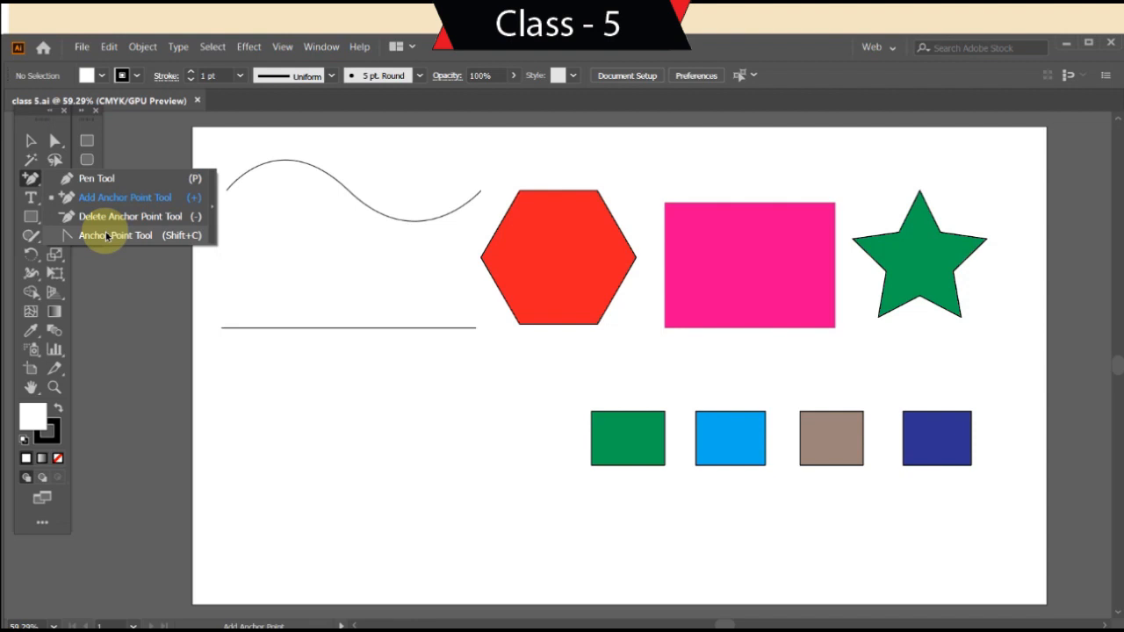
mouse_move(107, 236)
left_mouse_down()
mouse_move(128, 201)
mouse_move(52, 214)
mouse_move(94, 225)
left_mouse_up()
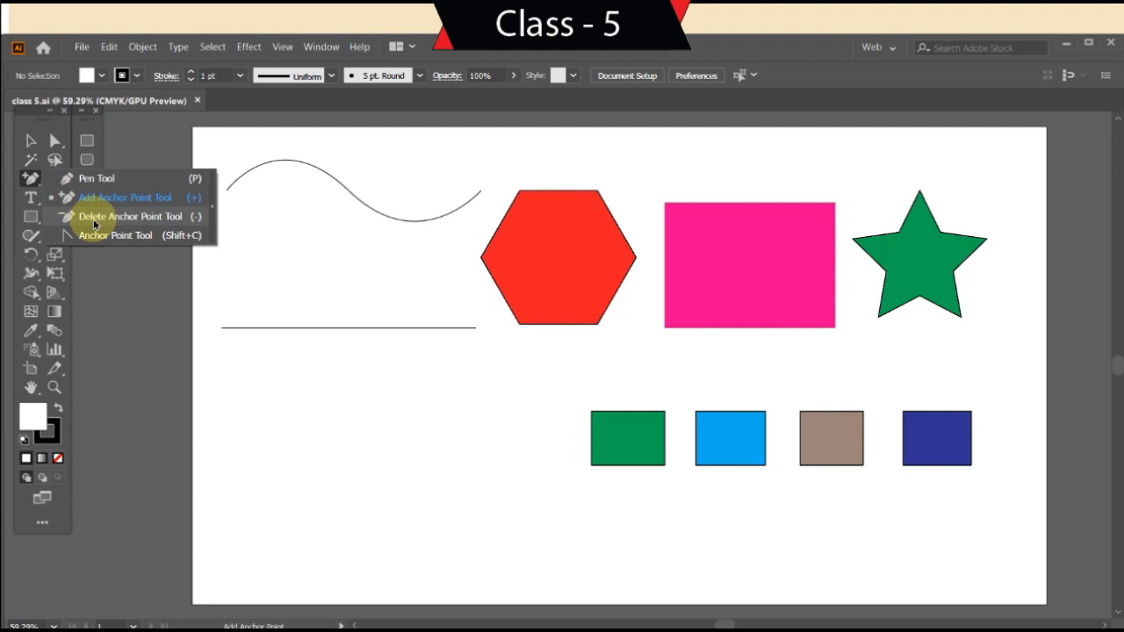
left_click_drag(94, 225, 158, 106)
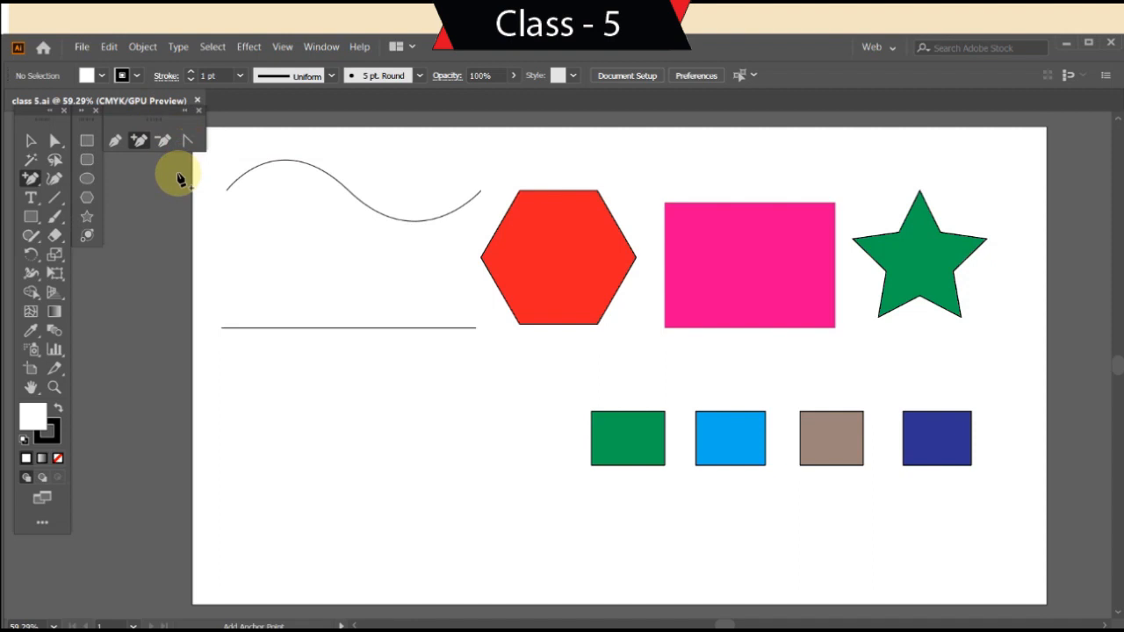
- Delete the five outer tip anchor points of the green star, reducing it to a pentagon
left_click(161, 142)
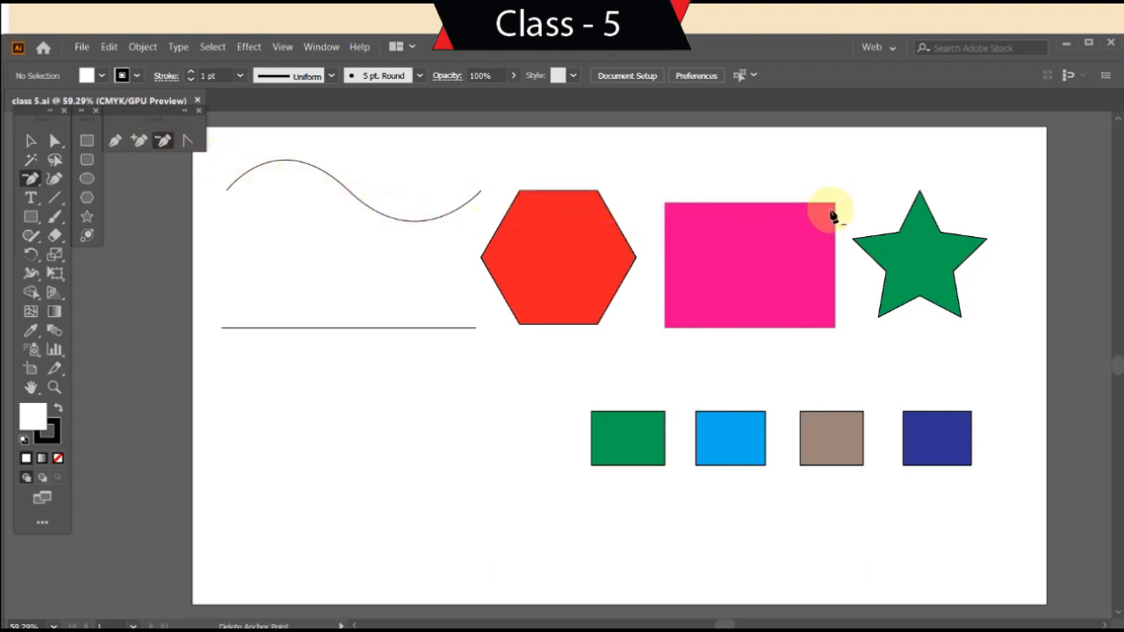
left_click(922, 196)
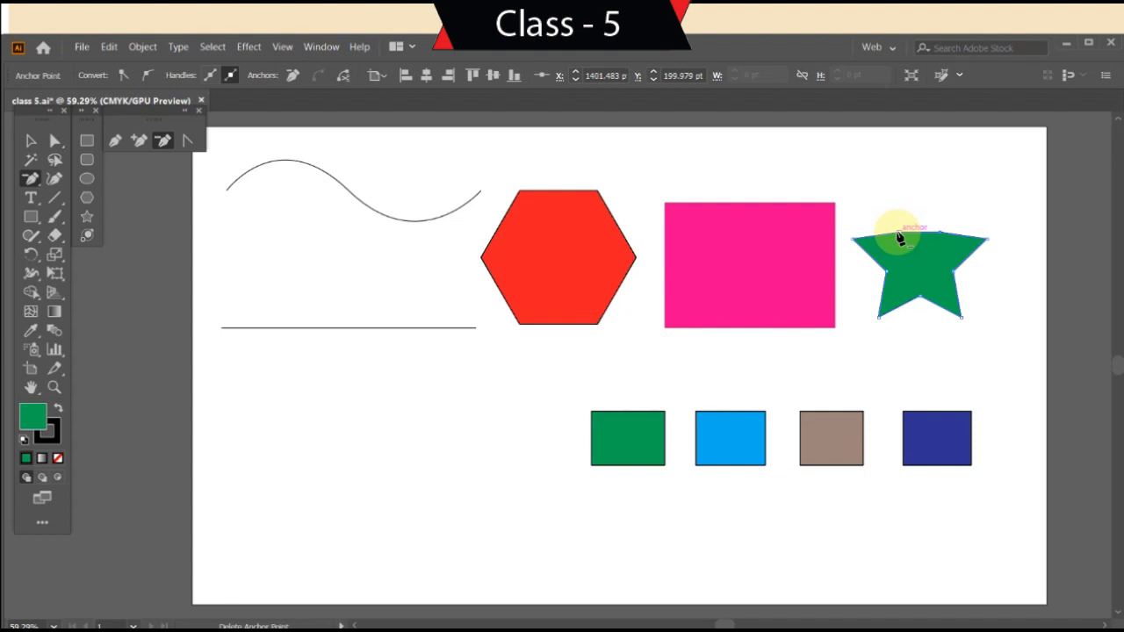
left_click(879, 318)
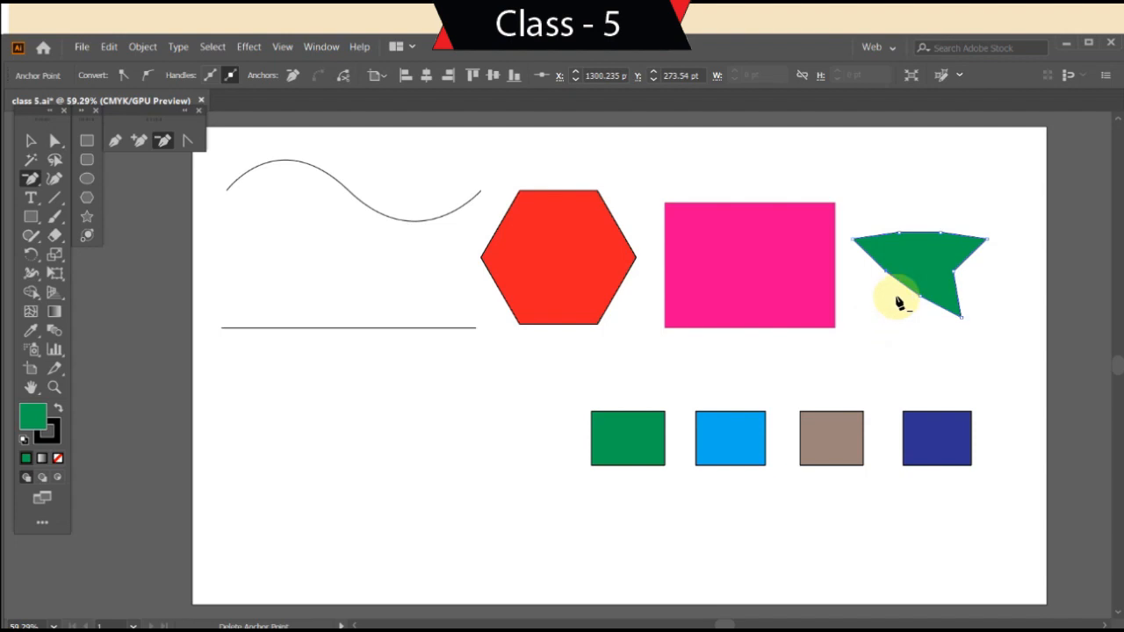
left_click(961, 318)
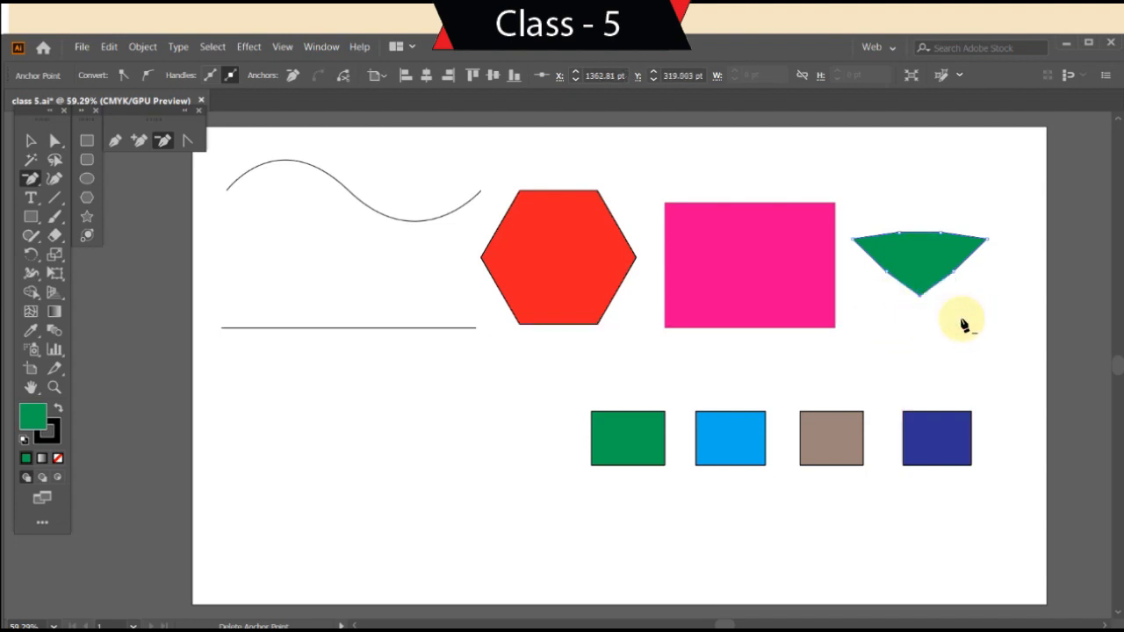
left_click(987, 240)
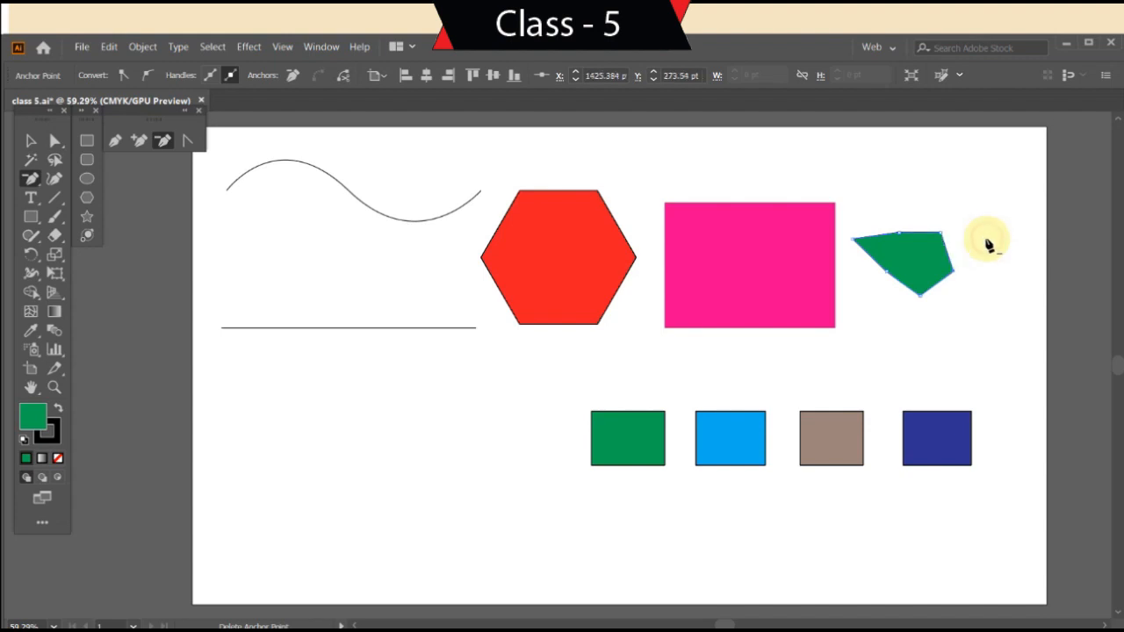
left_click(853, 241)
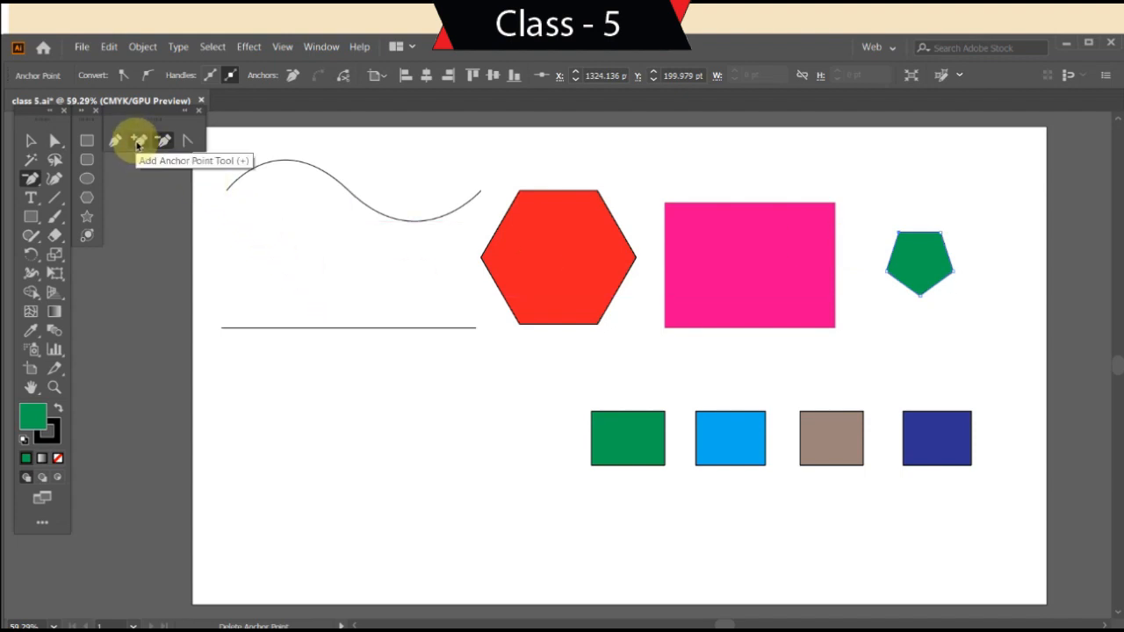
- Add an anchor point at the middle of the straight horizontal line
left_click(30, 140)
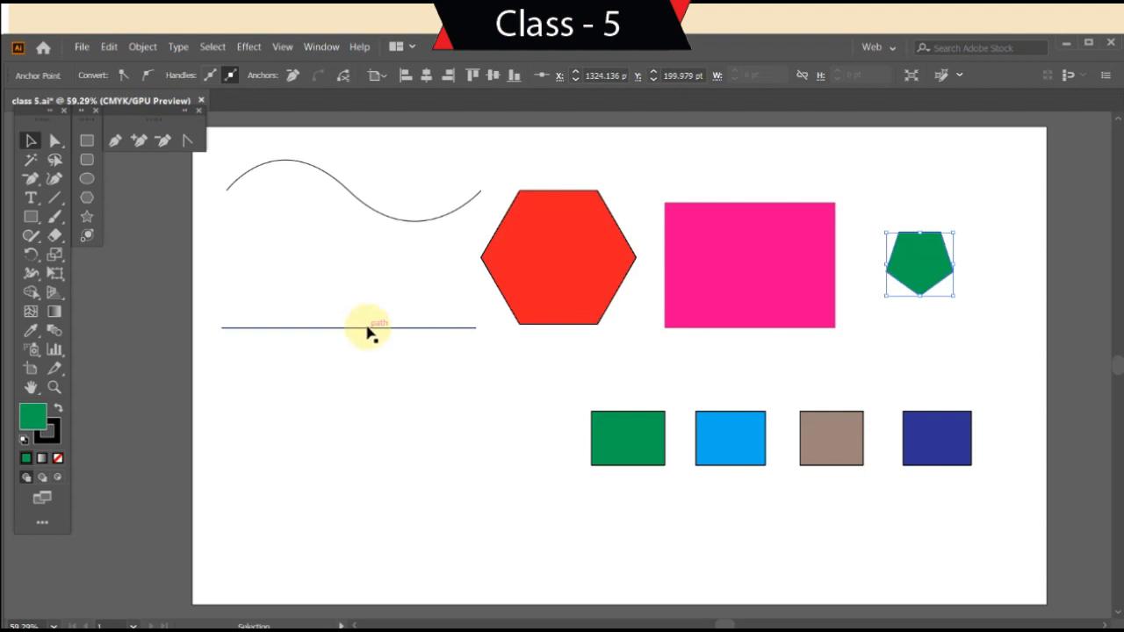
left_click(139, 141)
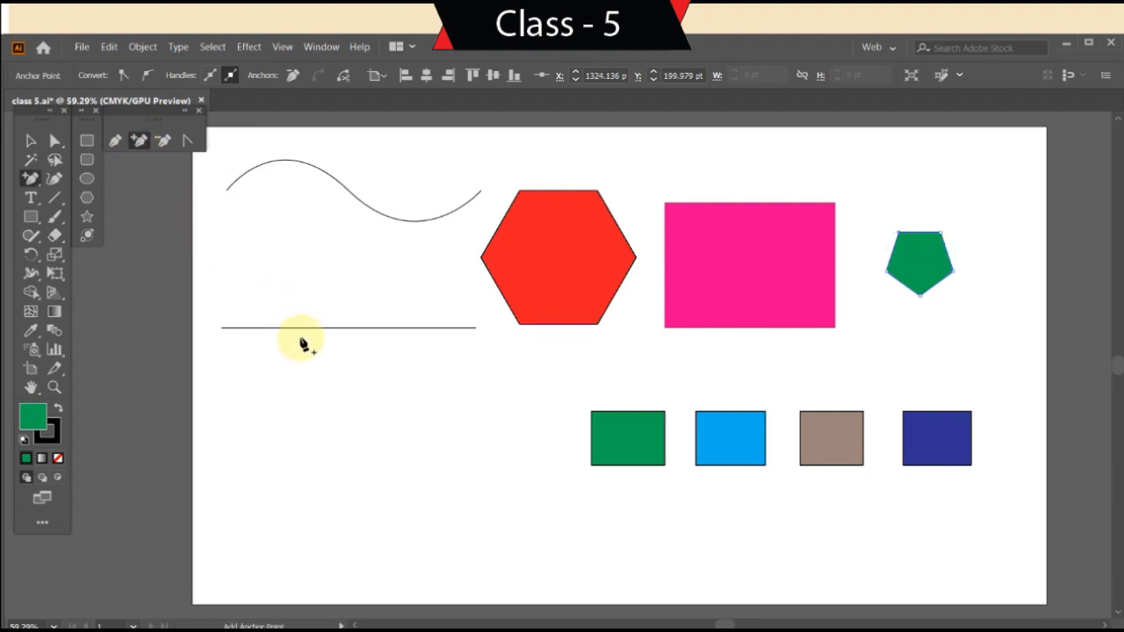
left_click(350, 327)
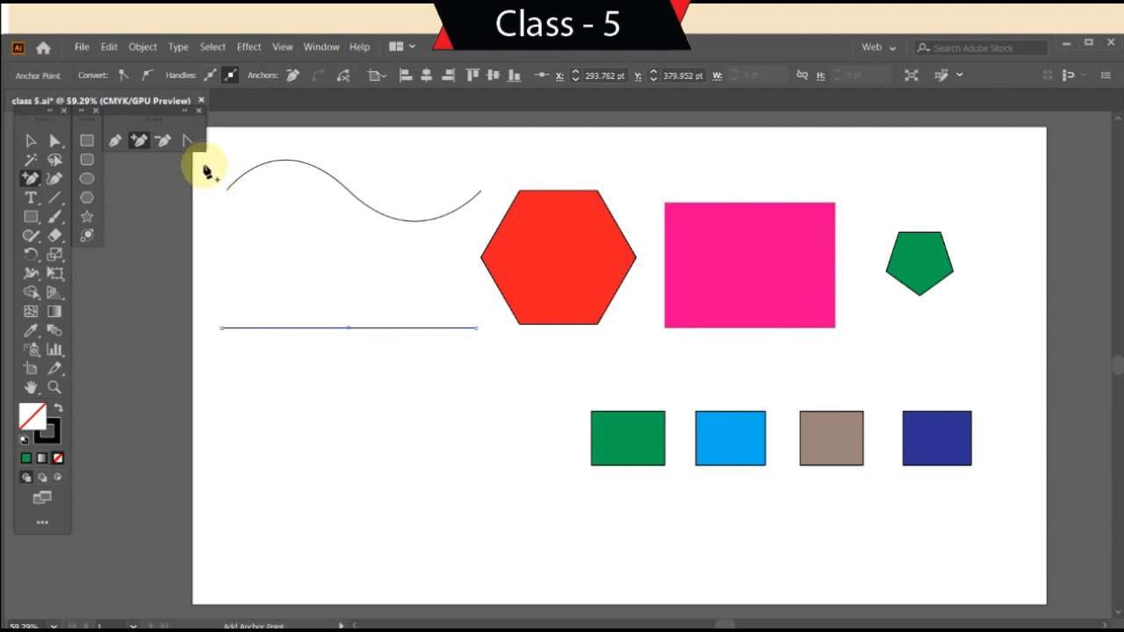
- Convert the line's middle anchor to a smooth point with the Anchor Point tool, bending the line into an S-shaped wave
left_click(190, 143)
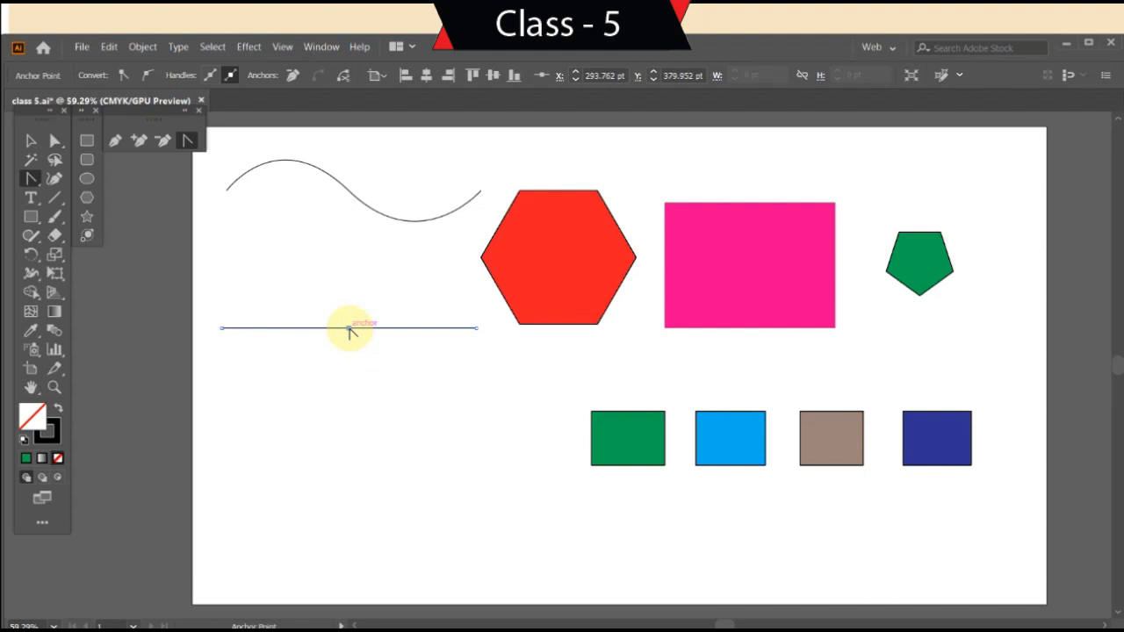
left_click_drag(350, 329, 350, 329)
left_click_drag(354, 337, 429, 427)
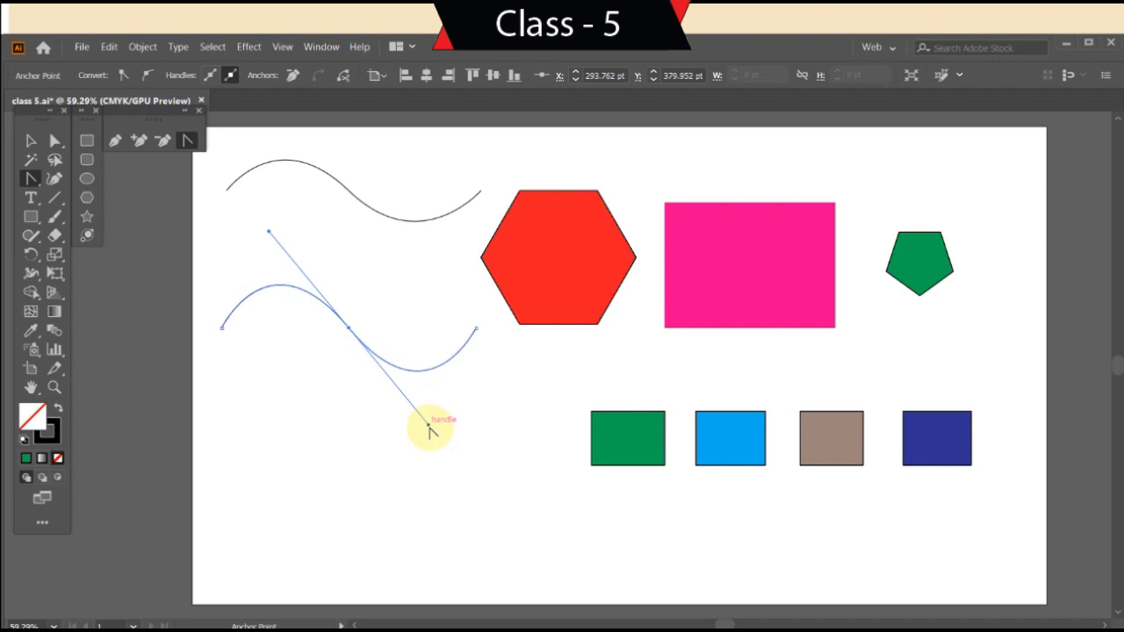
- Move the middle anchor's handles independently so the wave forms two upward arches meeting in a cusp, and deselect the path
left_click(424, 376)
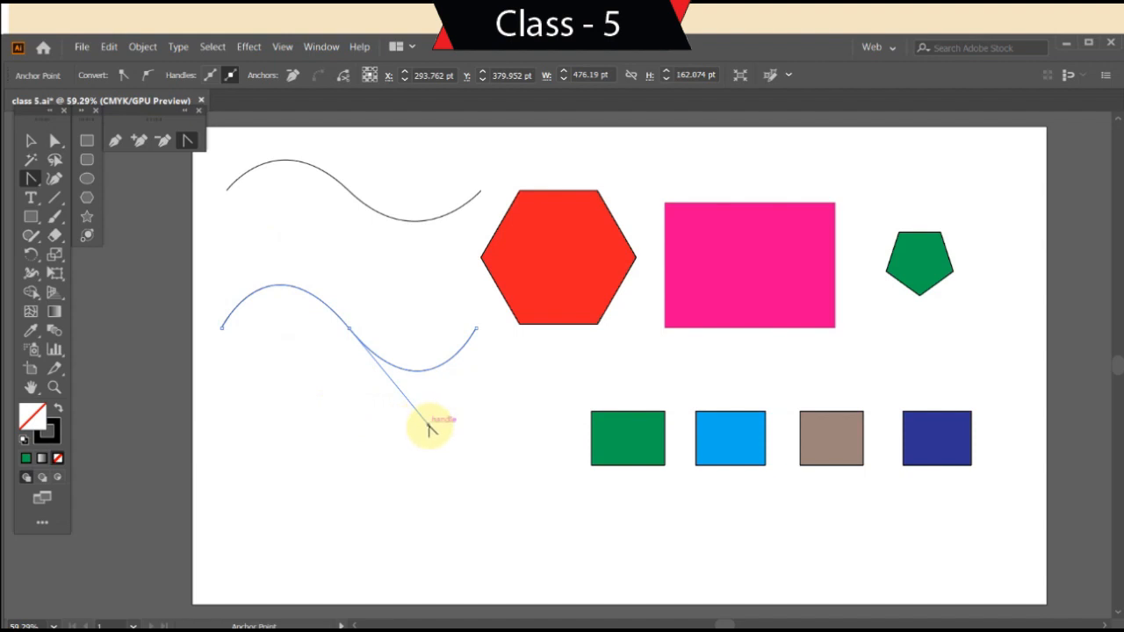
left_click_drag(430, 429, 415, 217)
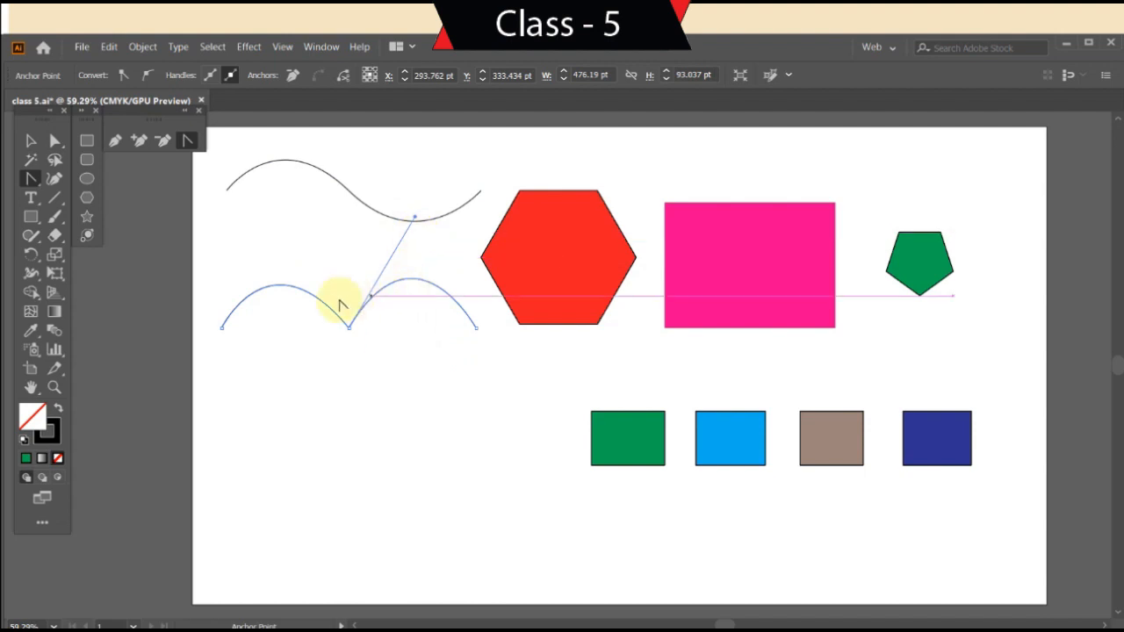
left_click(279, 291)
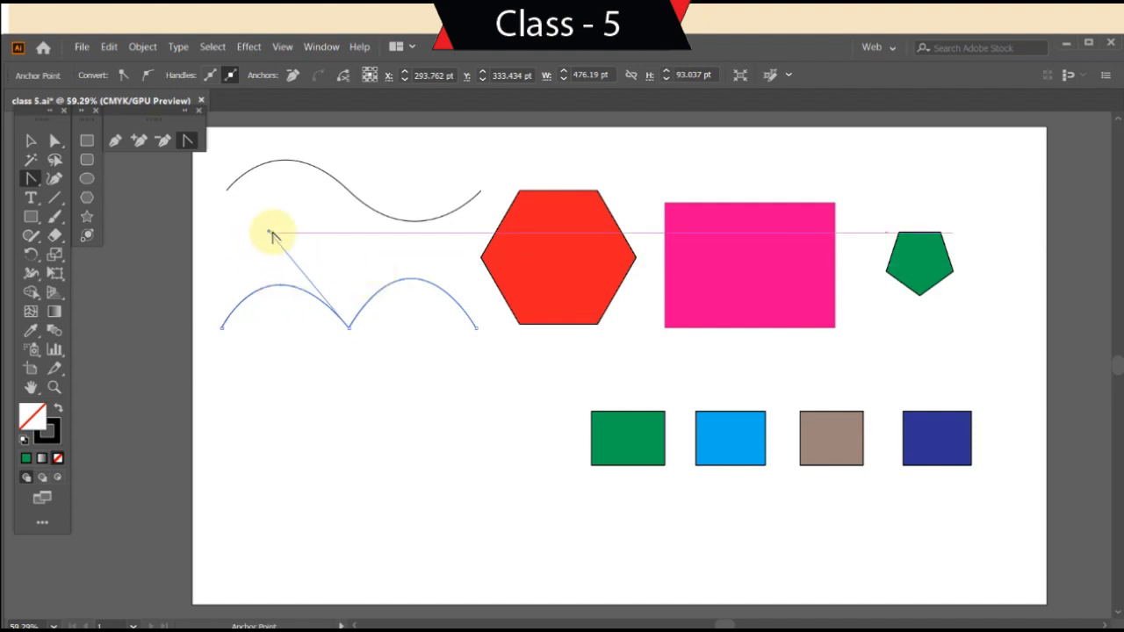
mouse_move(269, 232)
left_mouse_down()
mouse_move(288, 416)
mouse_move(275, 226)
left_mouse_up()
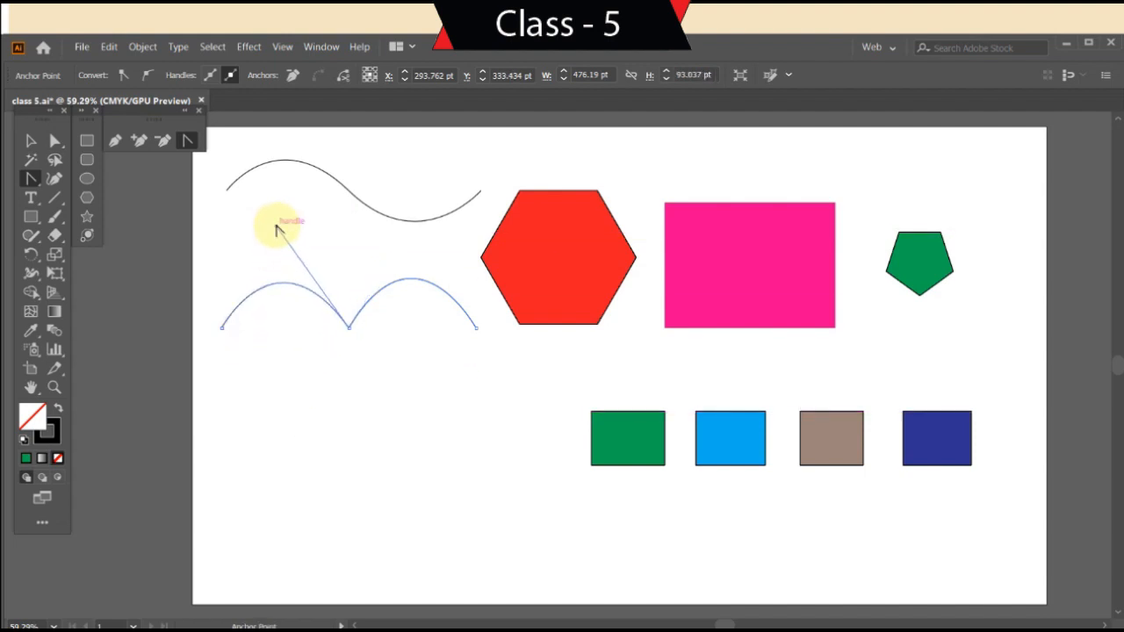
left_click(33, 143)
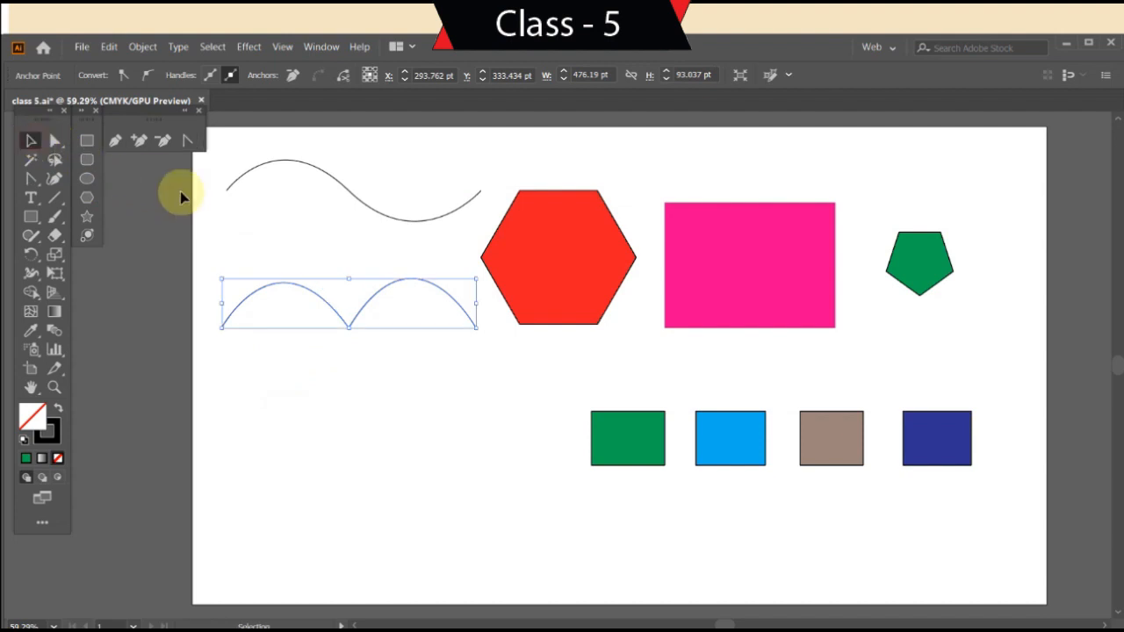
right_click(226, 212)
left_click(203, 230)
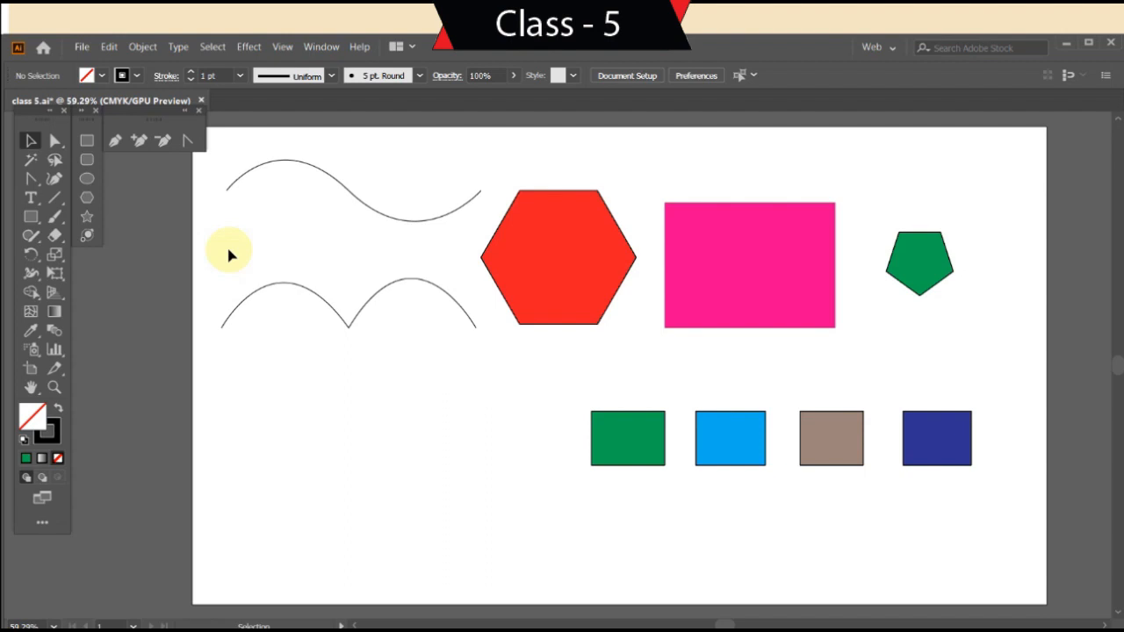
left_click(106, 77)
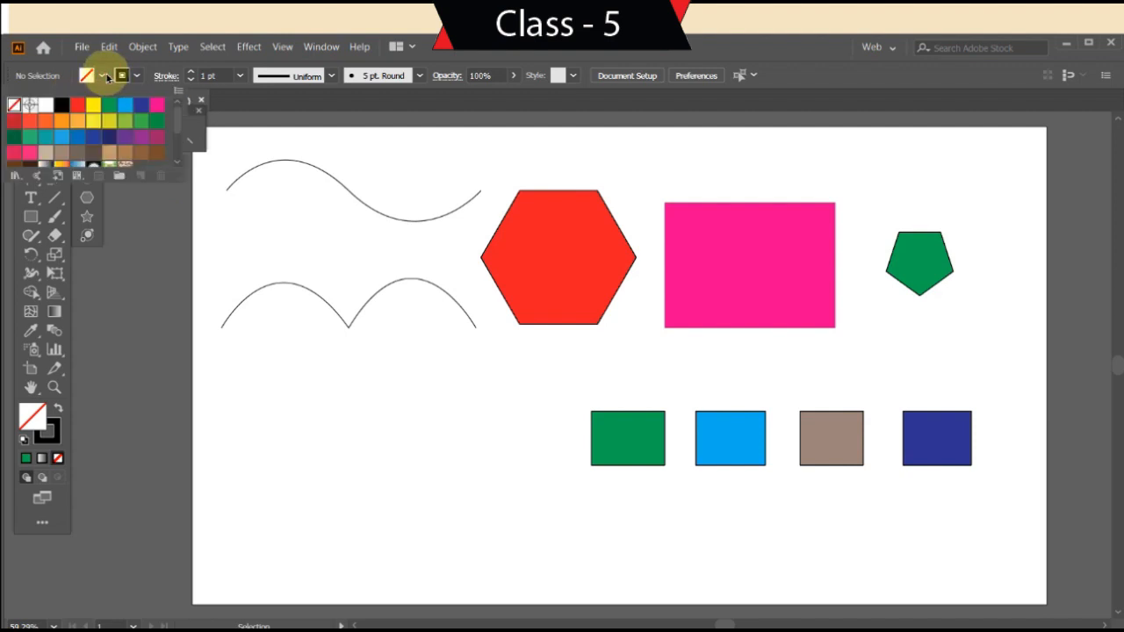
scroll(132, 132, "down", 4)
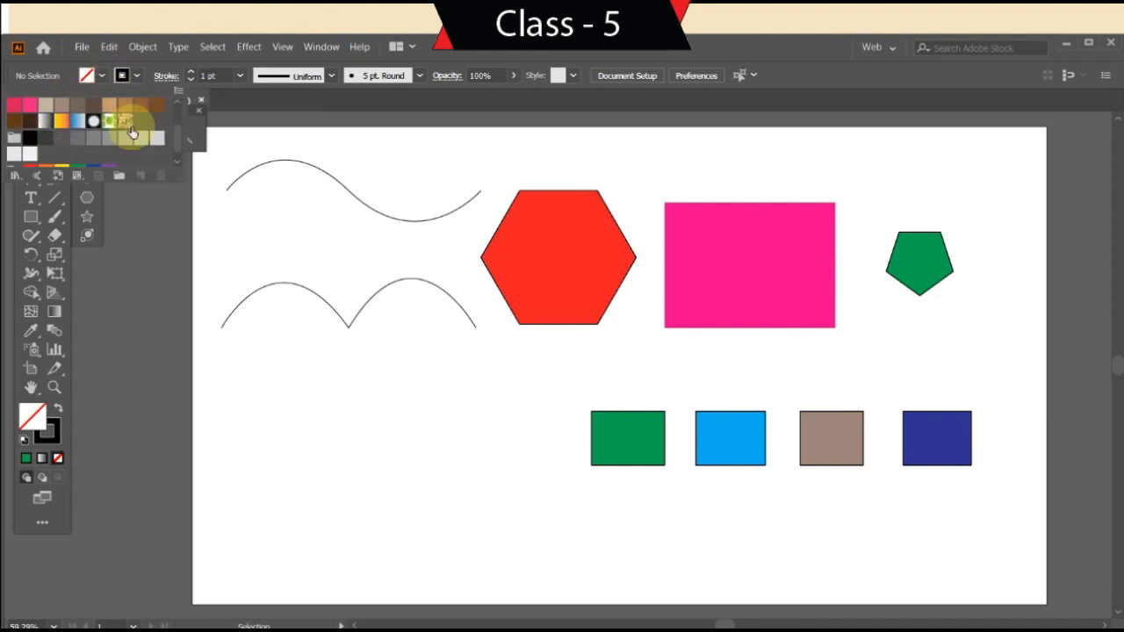
scroll(132, 132, "down", 1)
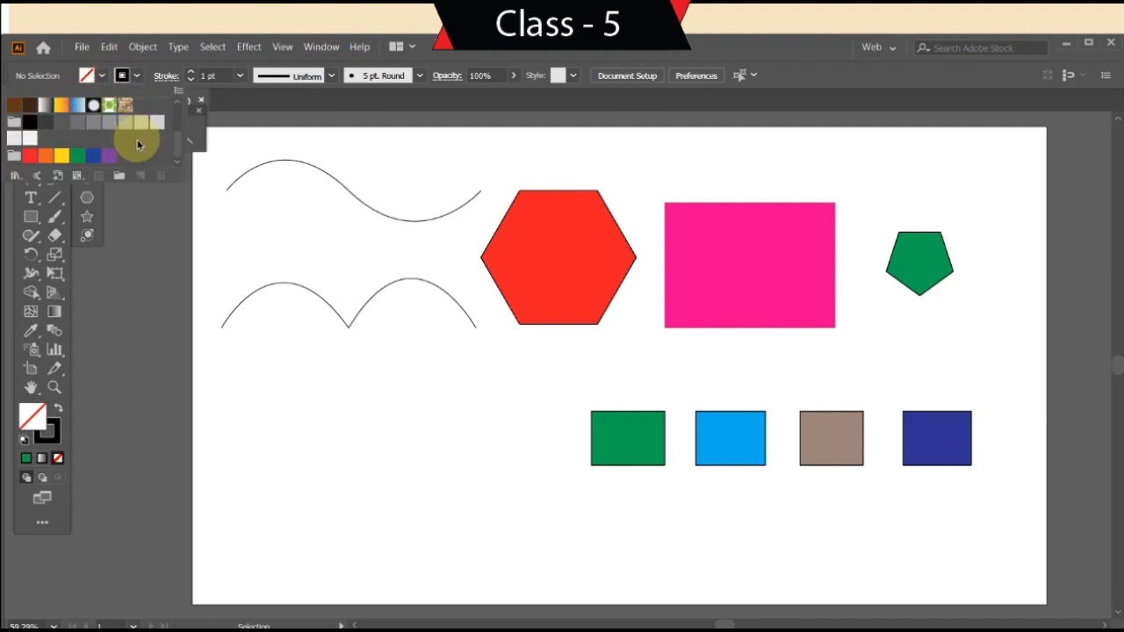
scroll(138, 145, "up", 5)
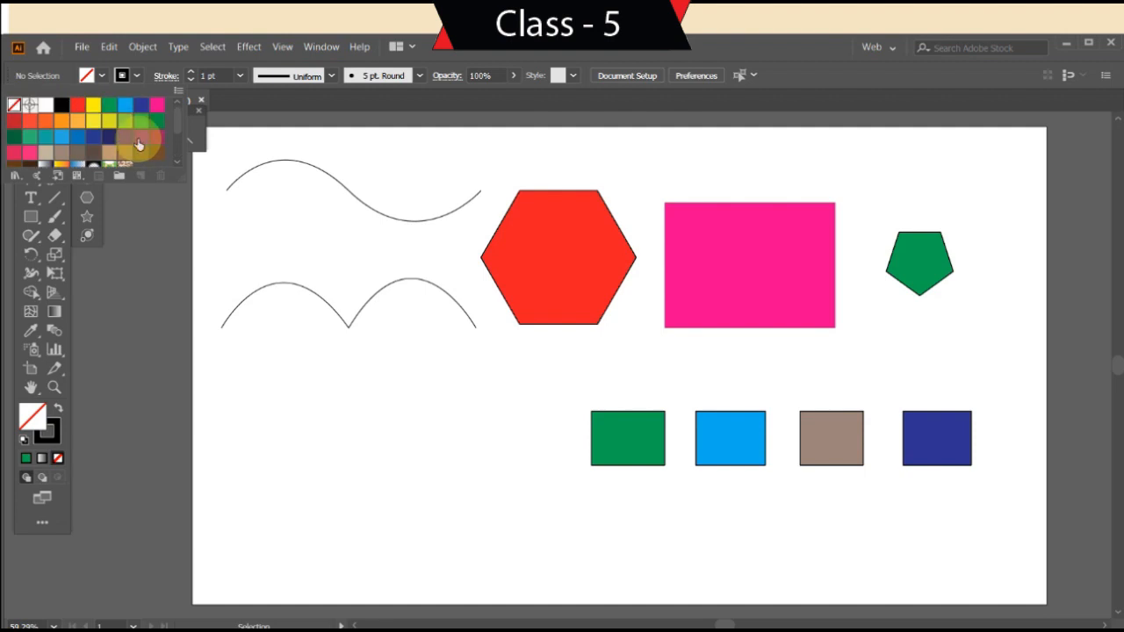
left_click(162, 245)
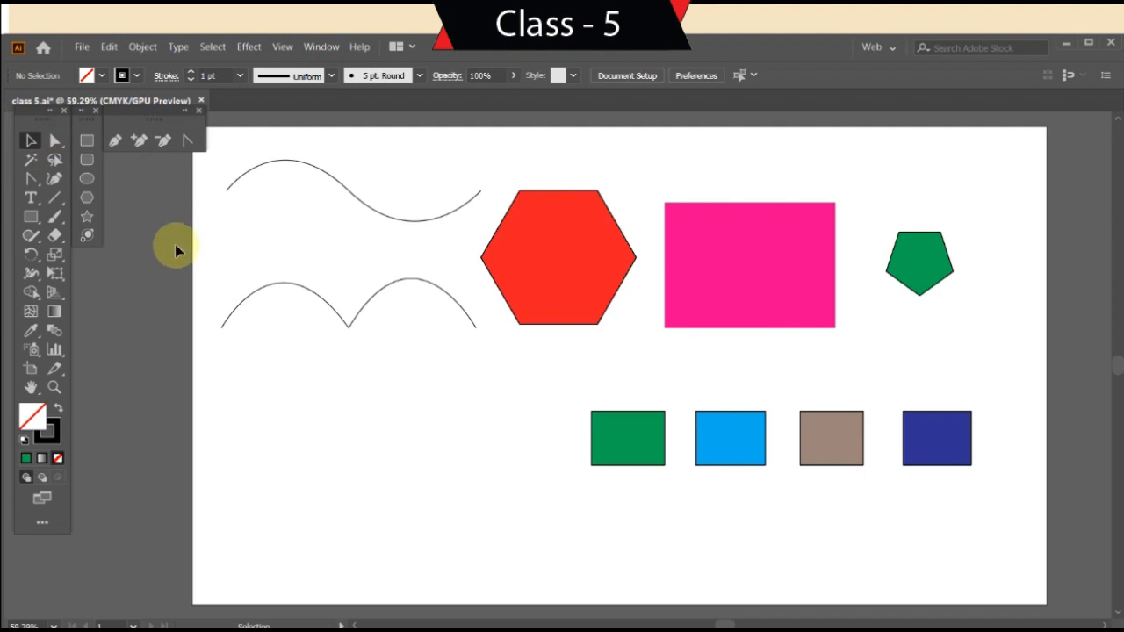
- Select the red hexagon and recolour it with the Eyedropper, sampling the small green rectangle and the light blue one
left_click(548, 274)
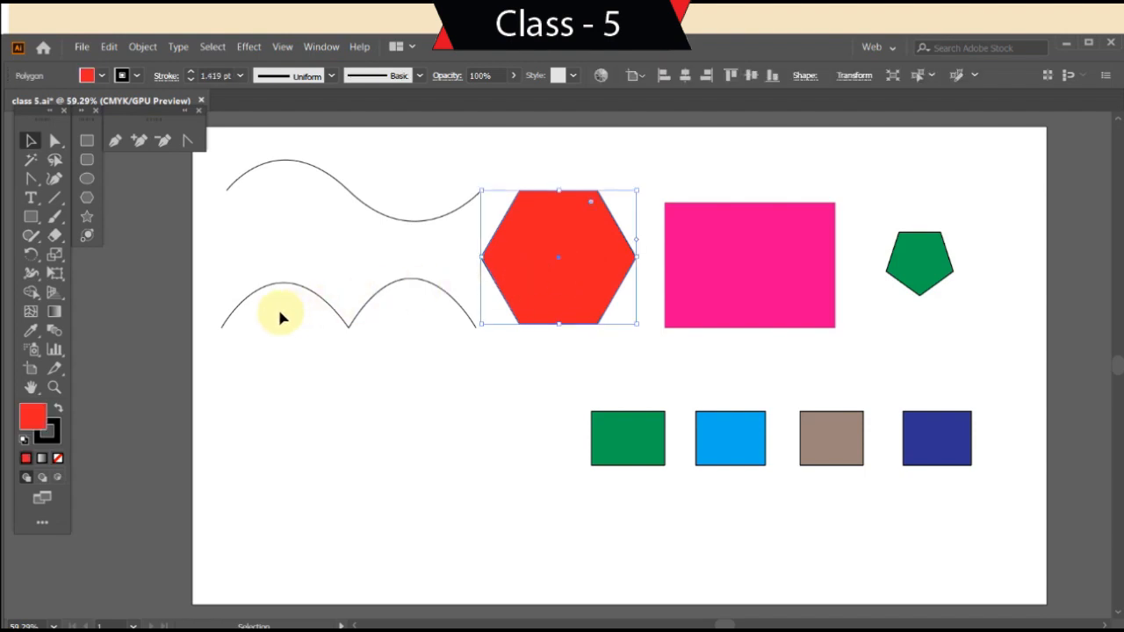
left_click(32, 331)
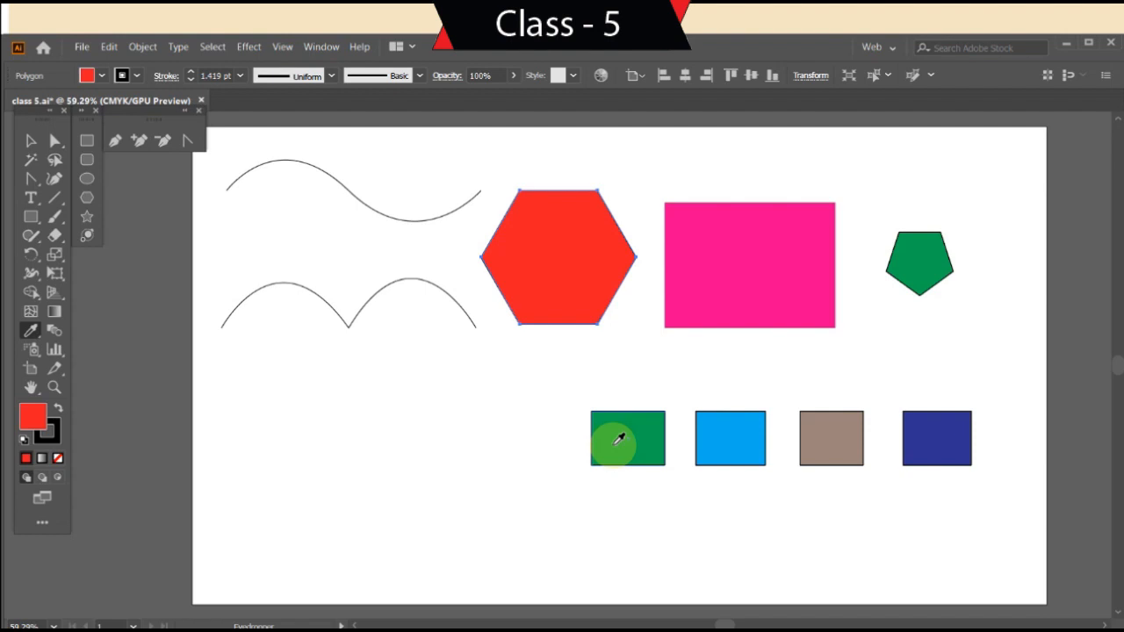
left_click(648, 430)
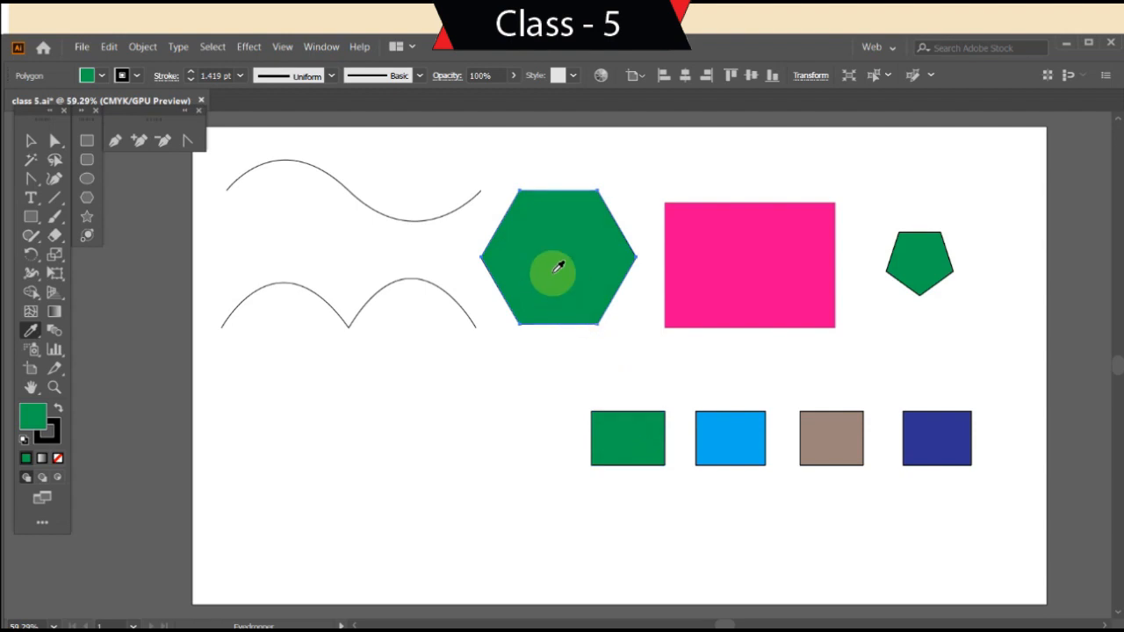
left_click(738, 429)
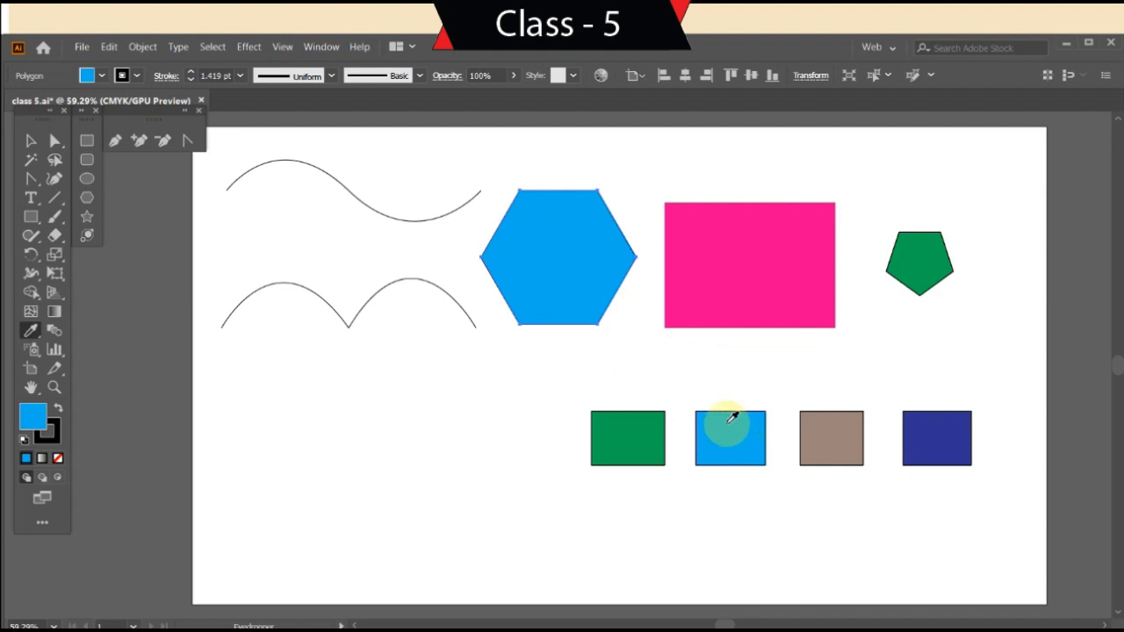
- Sample the blank white artboard, the grey area outside it and the small brown rectangle onto the selected hexagon
left_click(669, 379)
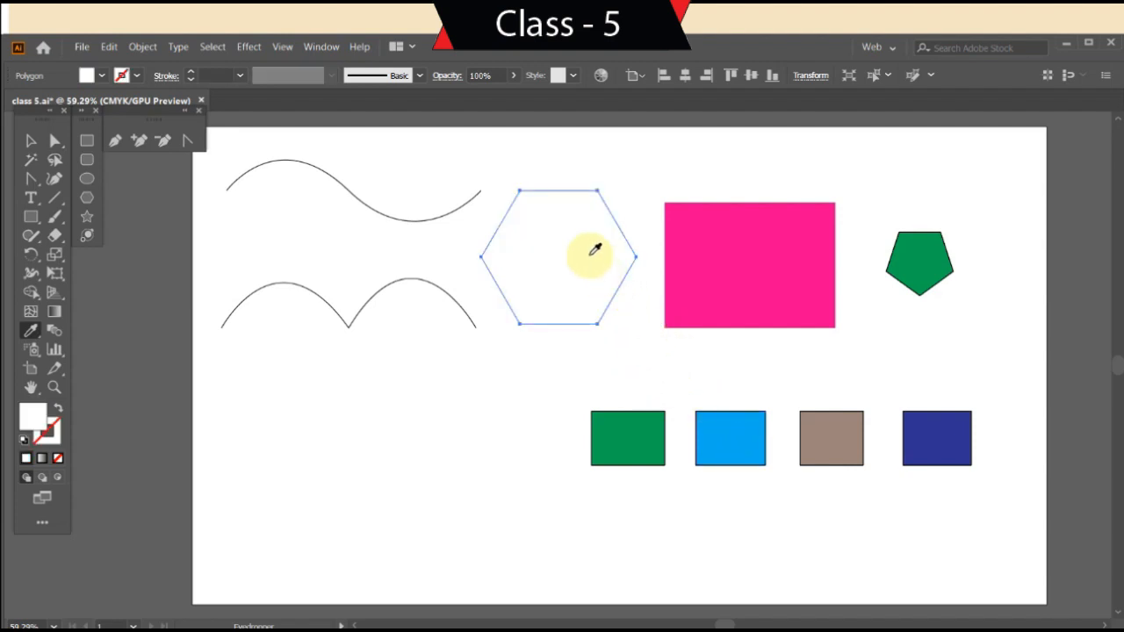
left_click(146, 296)
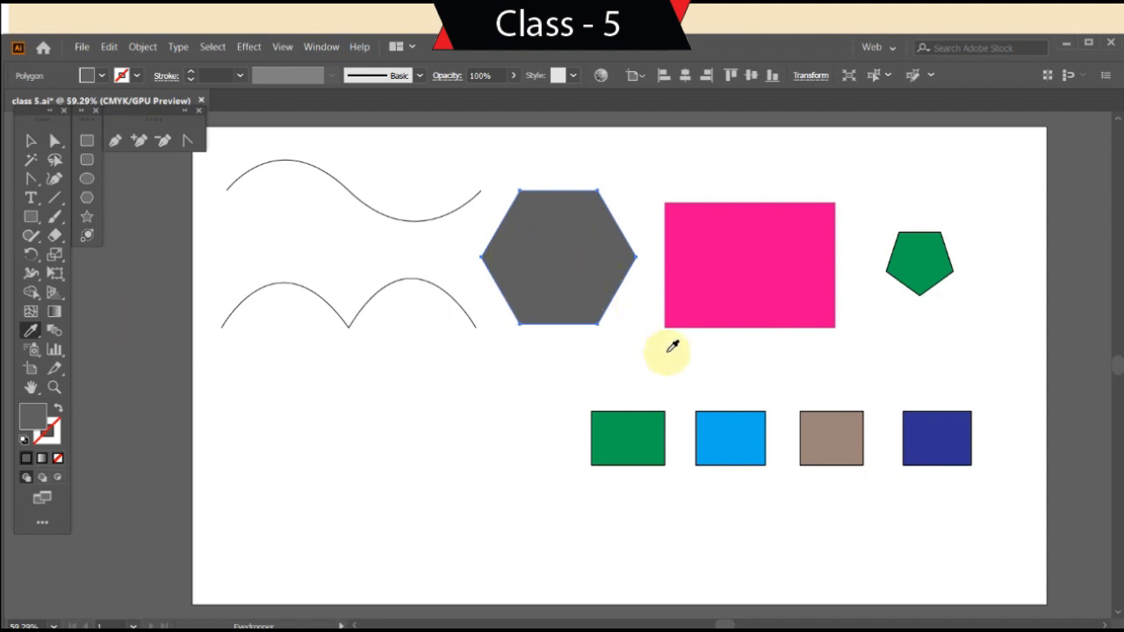
left_click(840, 420)
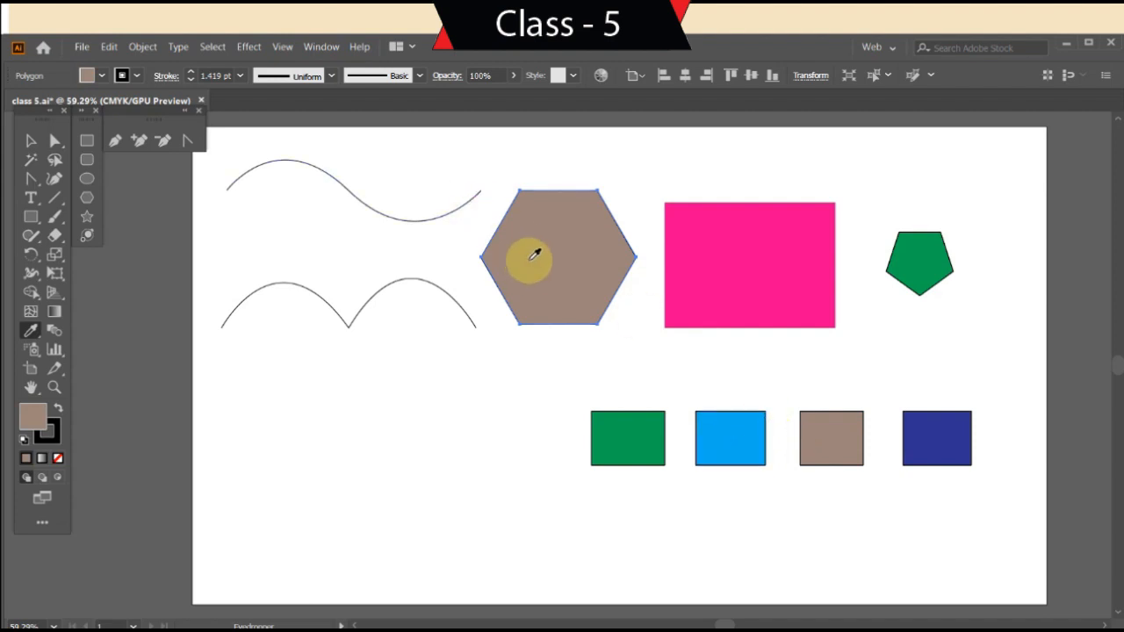
- Apply the large pink rectangle's fill and stroke to the hexagon with the Eyedropper and deselect it
left_click(730, 237)
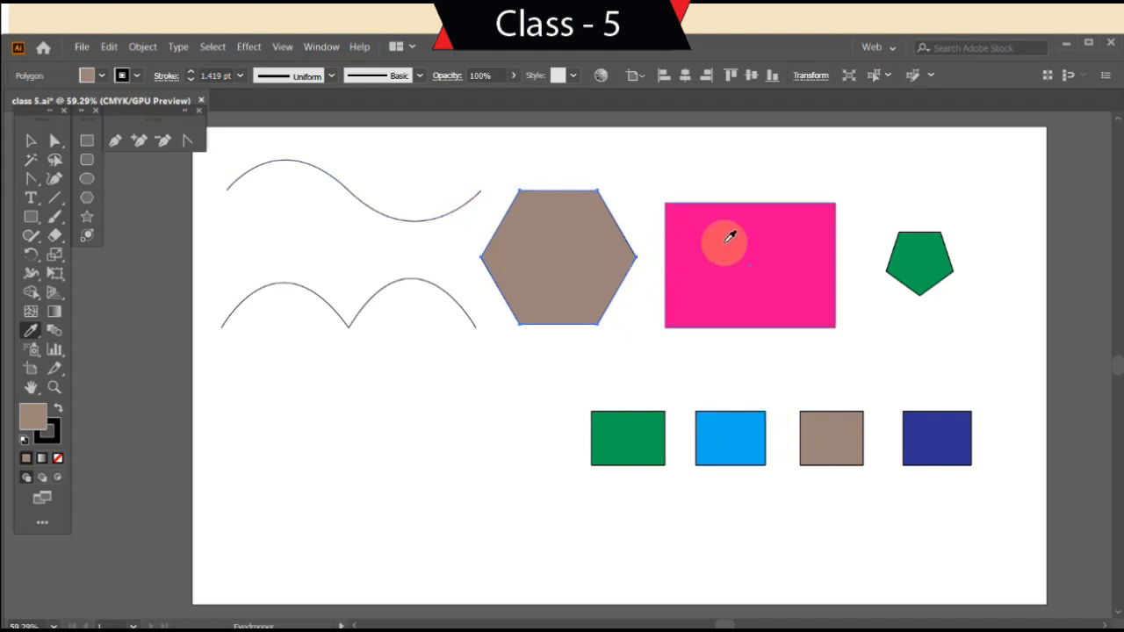
left_click(29, 143)
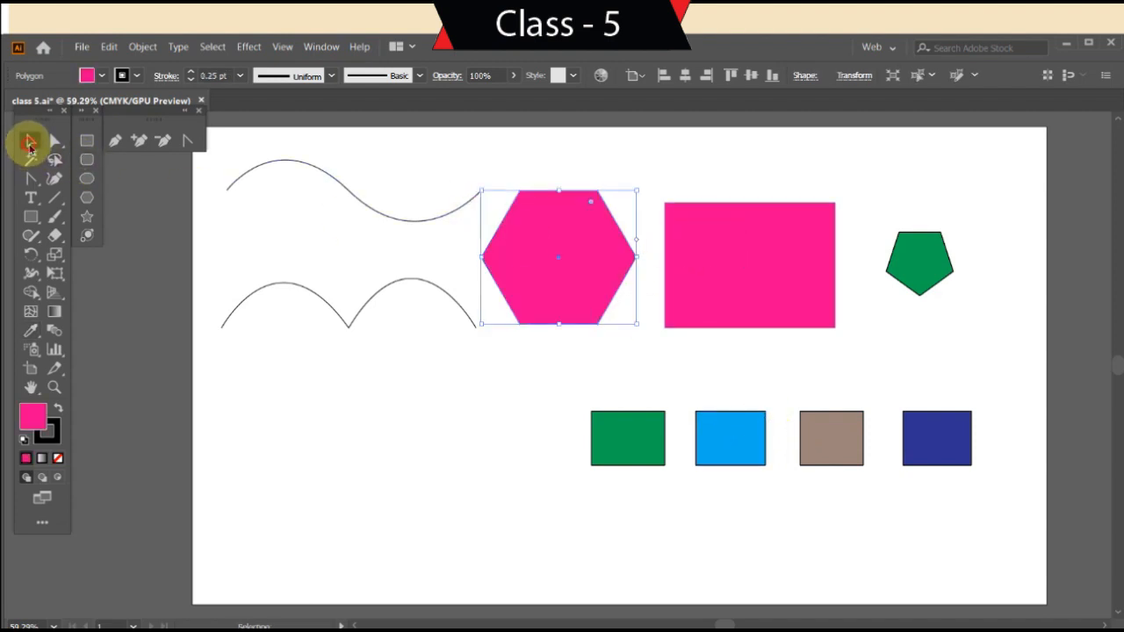
left_click(195, 227)
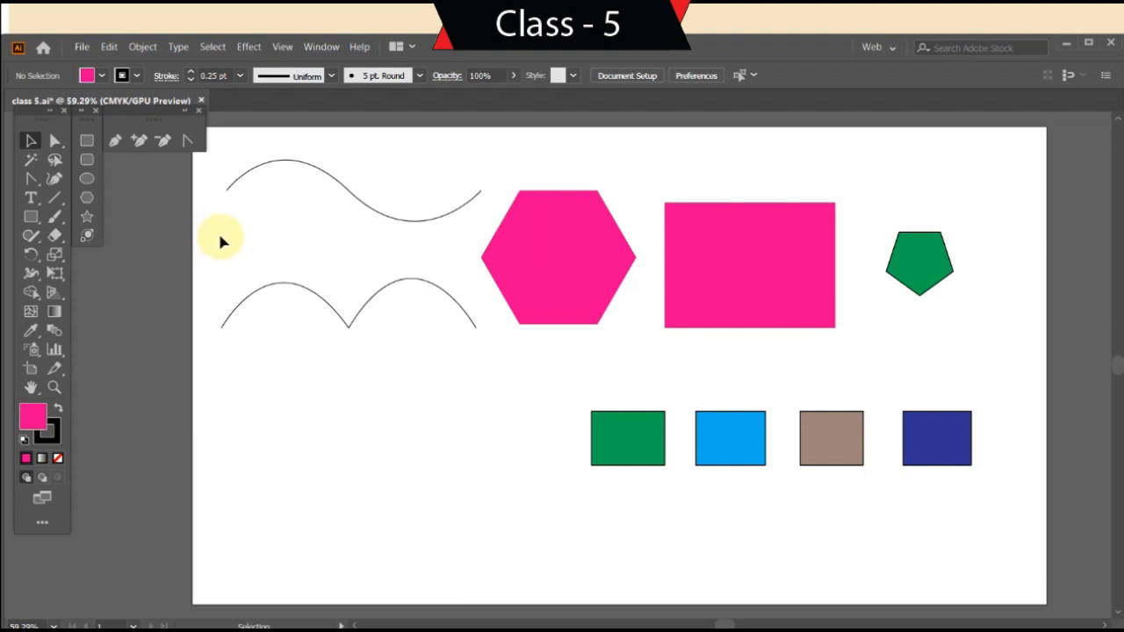
- Switch to the browser with the Facebook search results for the Target Freelancing students support group
key("alt+Tab")
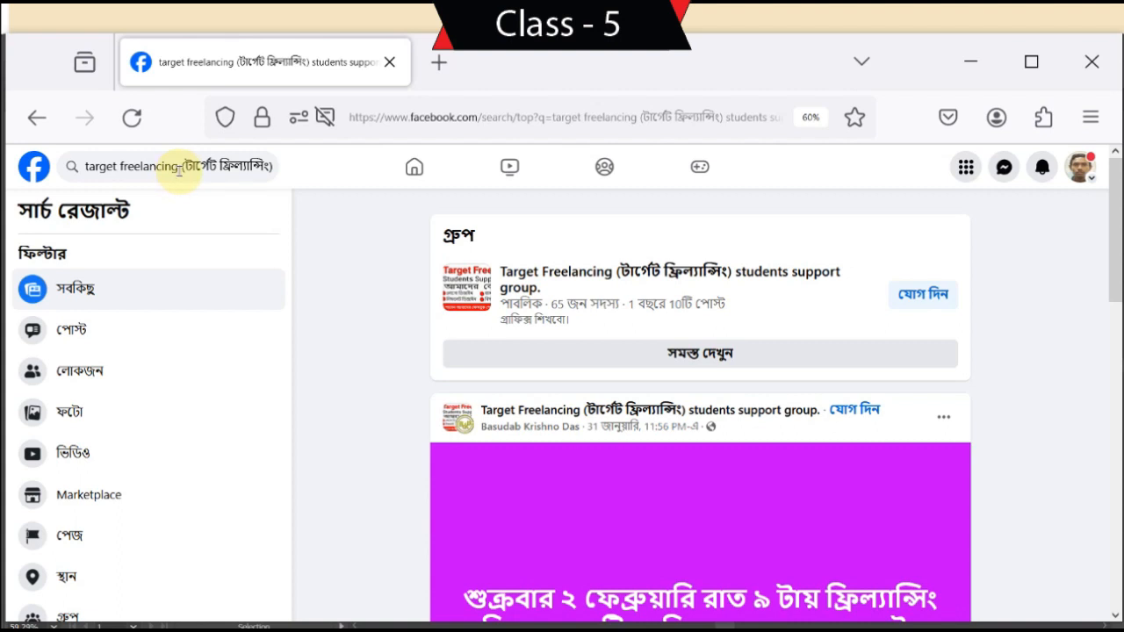
mouse_move(503, 272)
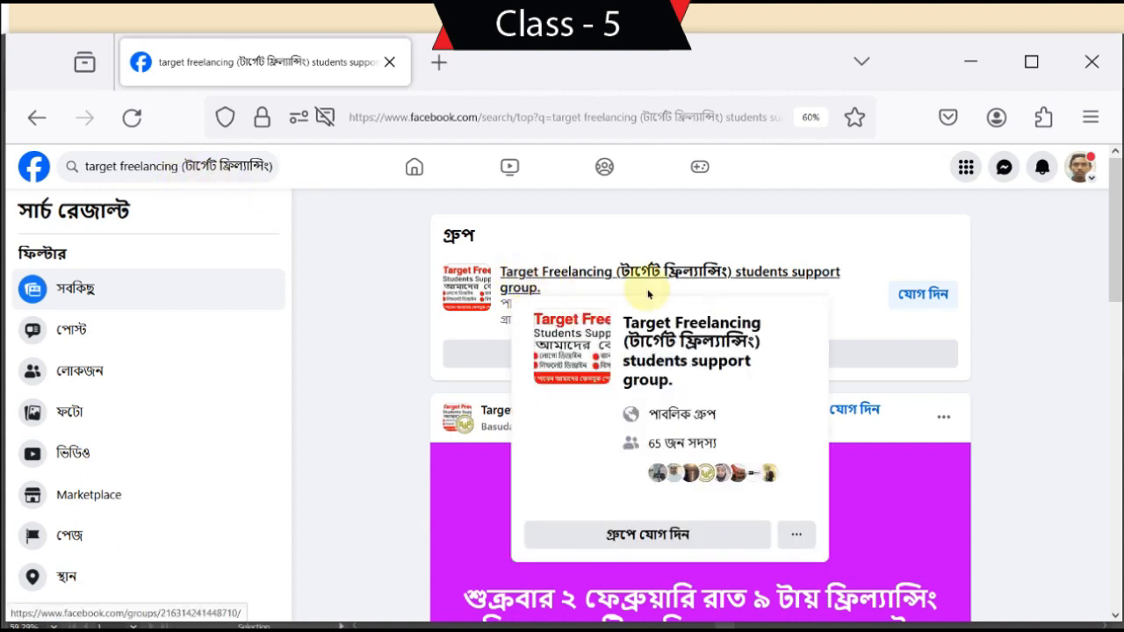